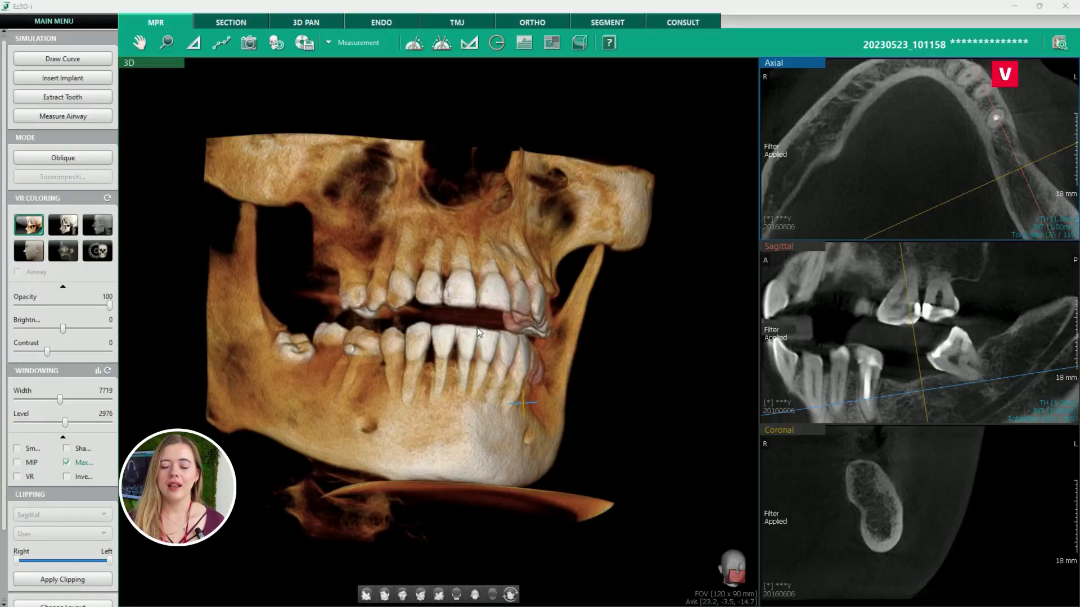
- Tilt and zoom the 3D skull toward the jaw, then switch to the 3D PAN layout
left_click_drag(481, 316, 372, 372)
right_click_drag(478, 396, 572, 443)
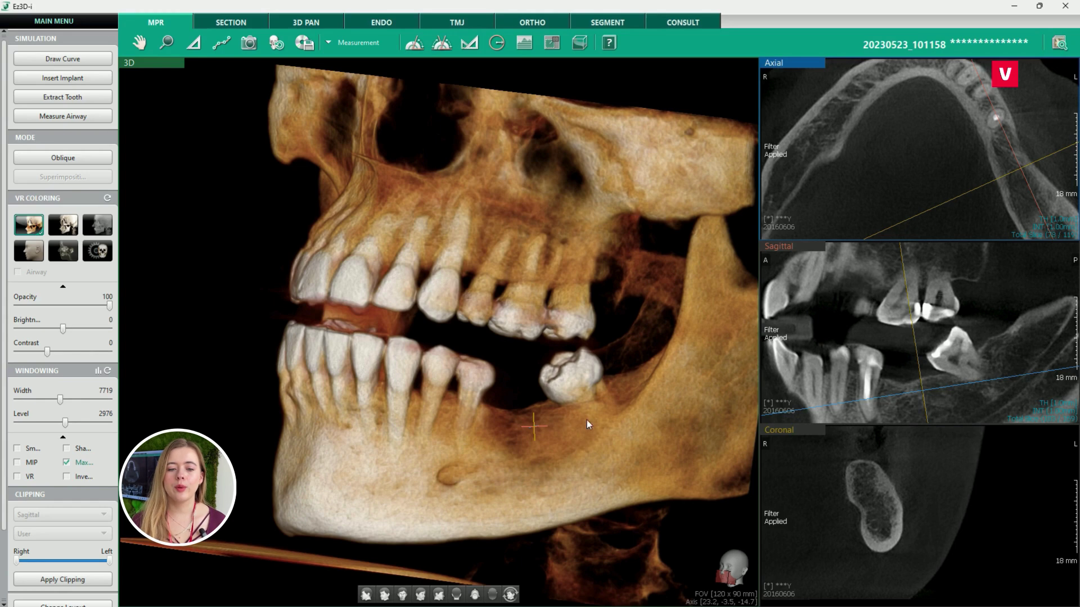
left_click(306, 22)
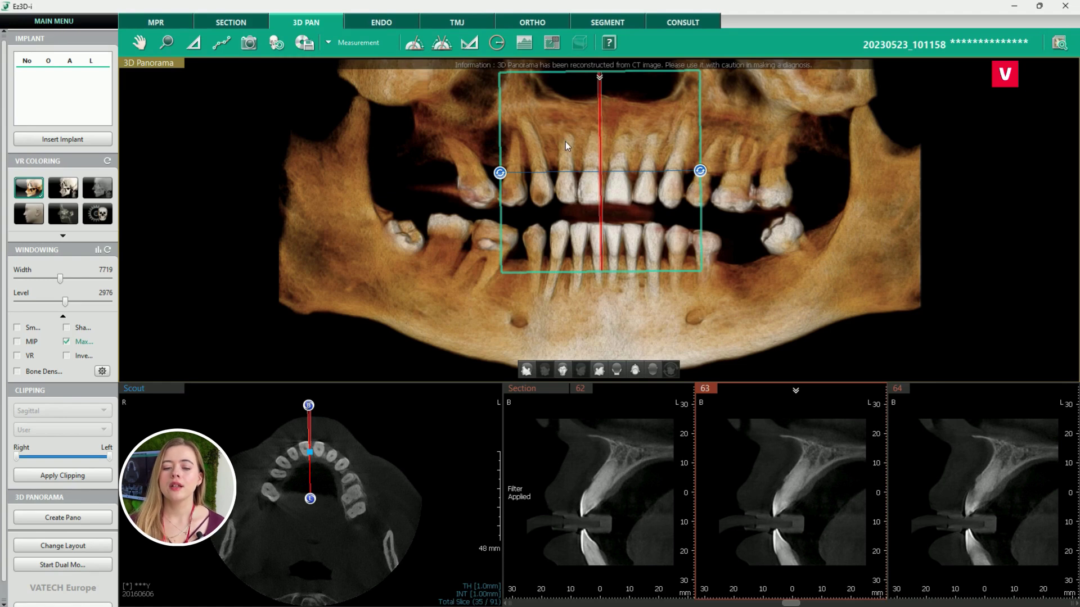
- Drop the section box onto the lower left mandible, tilt it along the jawbone, and rotate the scout line
left_click_drag(565, 140, 716, 274)
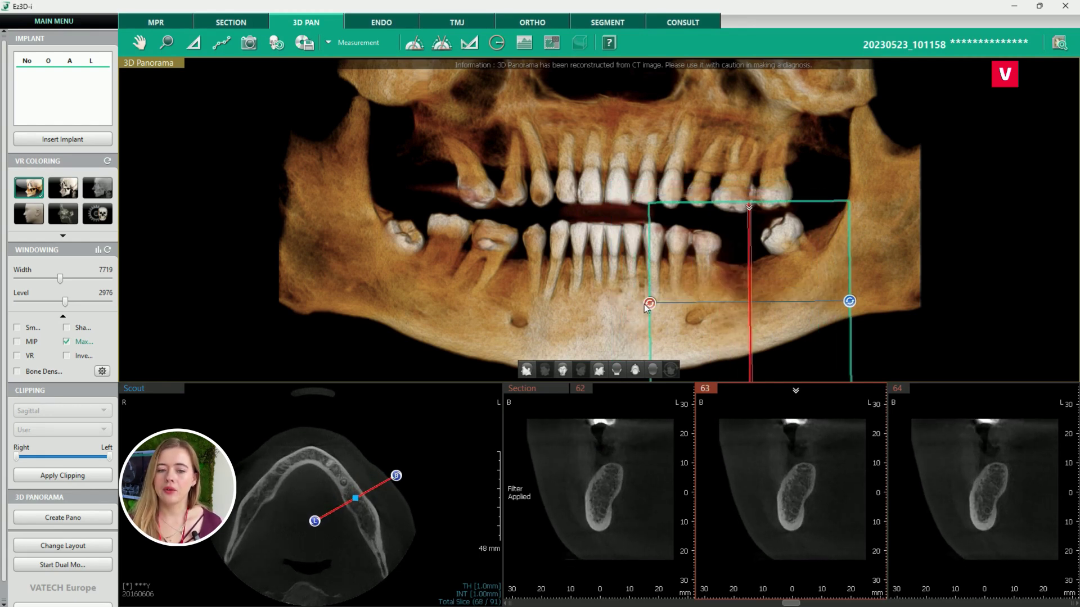
left_click_drag(649, 305, 651, 325)
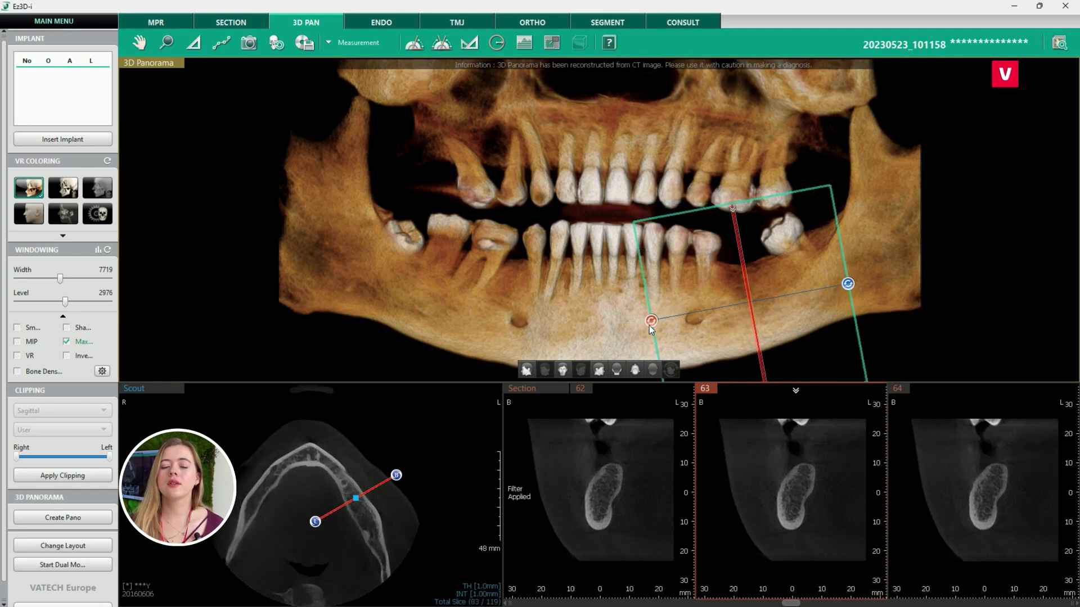
left_click_drag(652, 325, 652, 329)
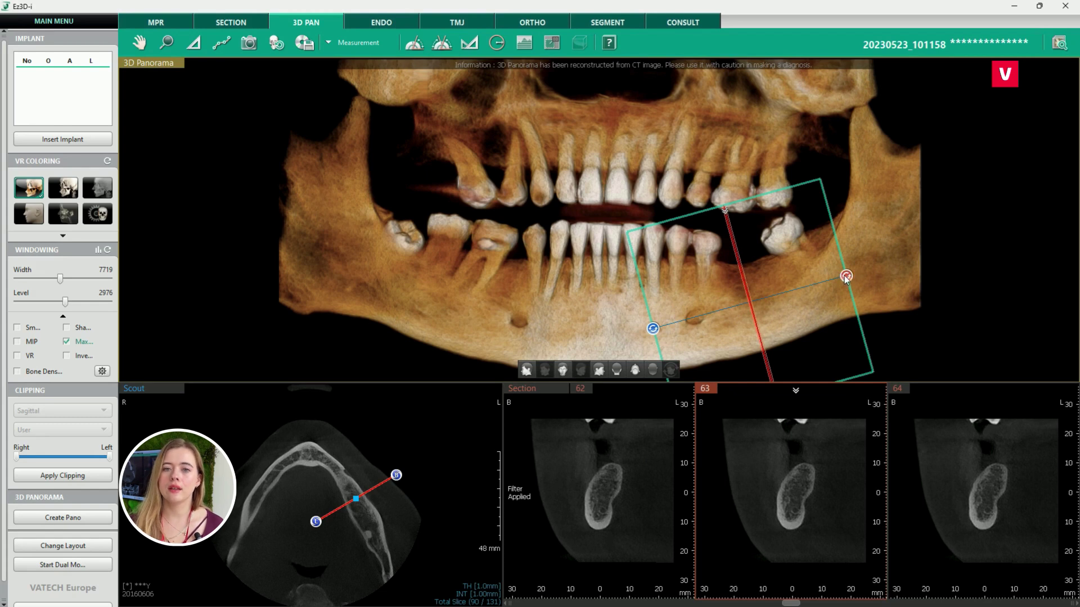
left_click_drag(846, 277, 847, 281)
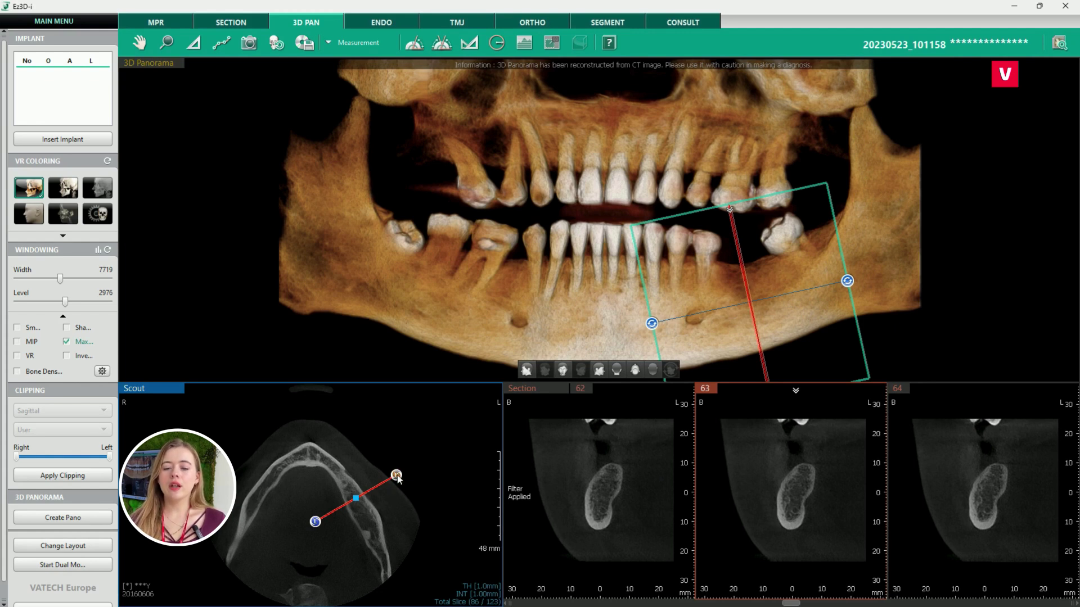
mouse_move(398, 478)
left_mouse_down()
mouse_move(371, 457)
mouse_move(332, 461)
mouse_move(306, 497)
mouse_move(313, 537)
mouse_move(375, 552)
mouse_move(404, 476)
left_mouse_up()
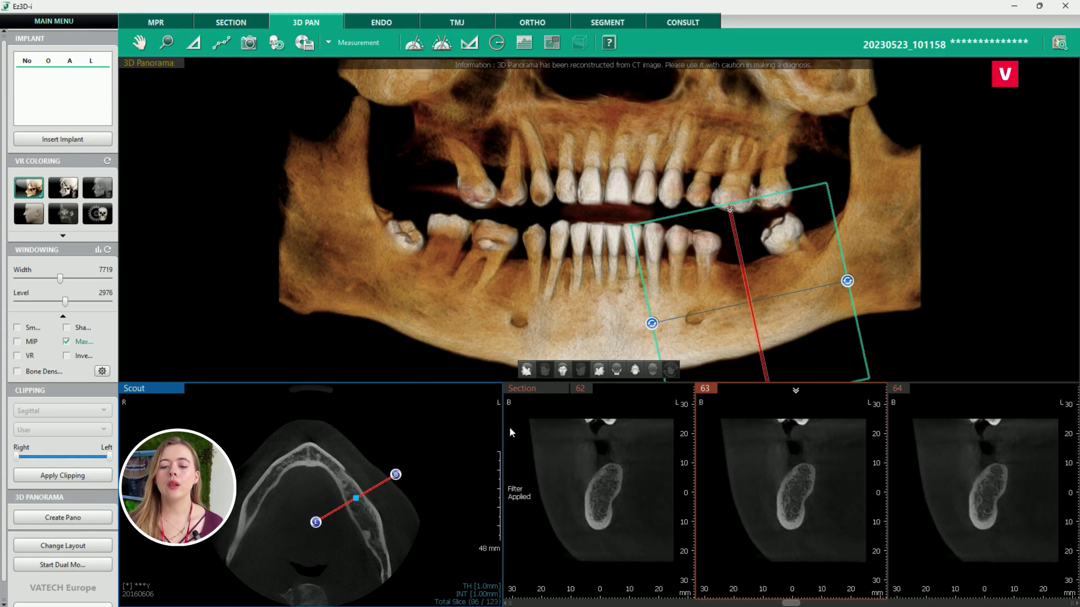
- Step the cross-sections to slices 25–27 and straighten the scout line front-to-back across the jaw
scroll(622, 484, "up", 5)
scroll(629, 484, "up", 8)
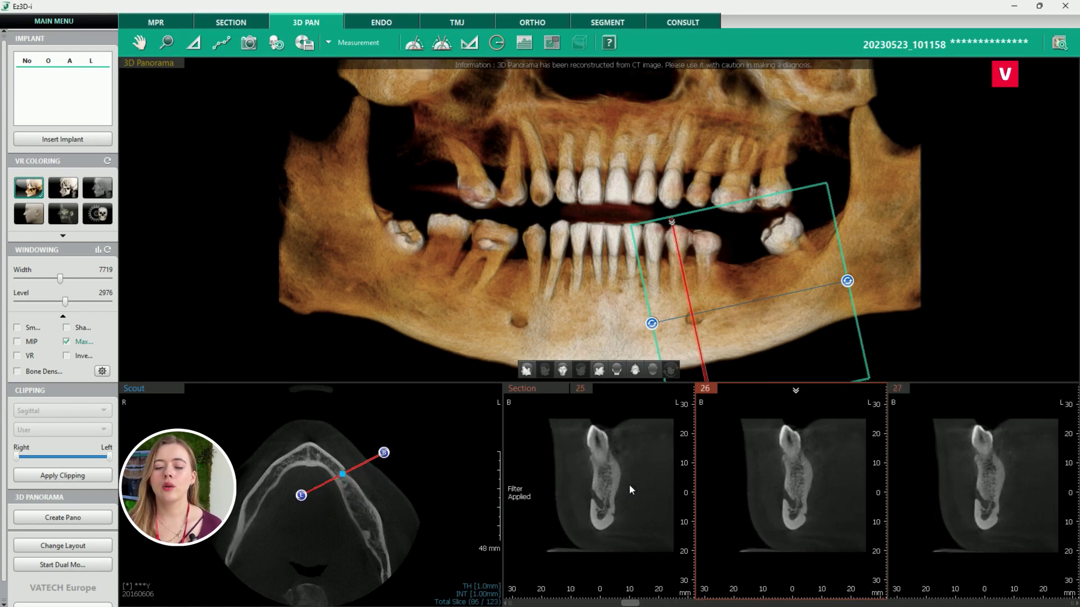
left_click_drag(328, 544, 350, 552)
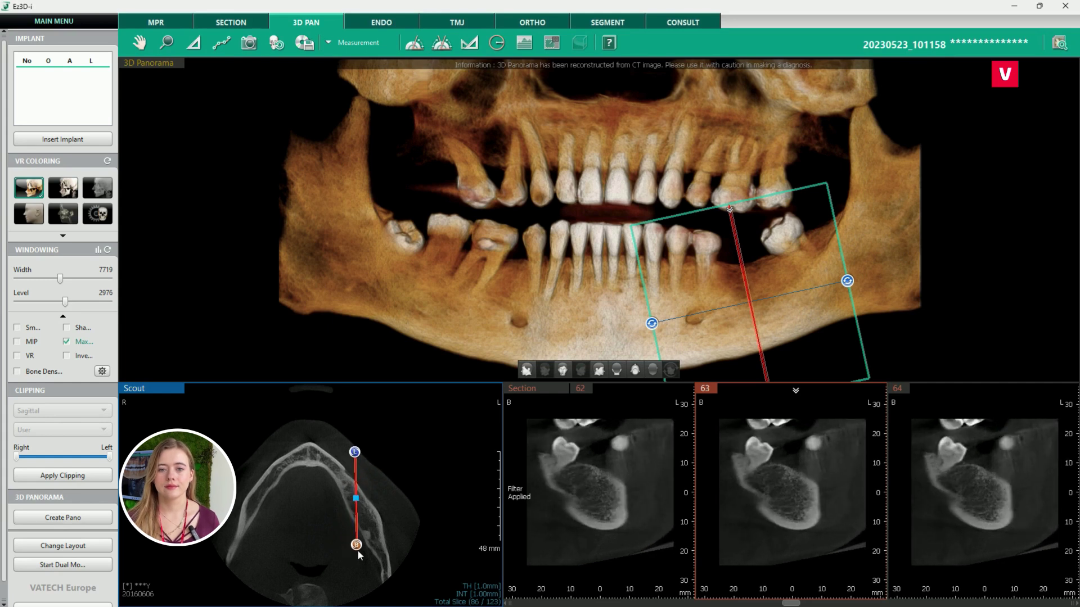
- Undo the stray section-line rotation, start the nerve canal tool, and mark the first canal points
left_click(342, 474)
left_click(222, 42)
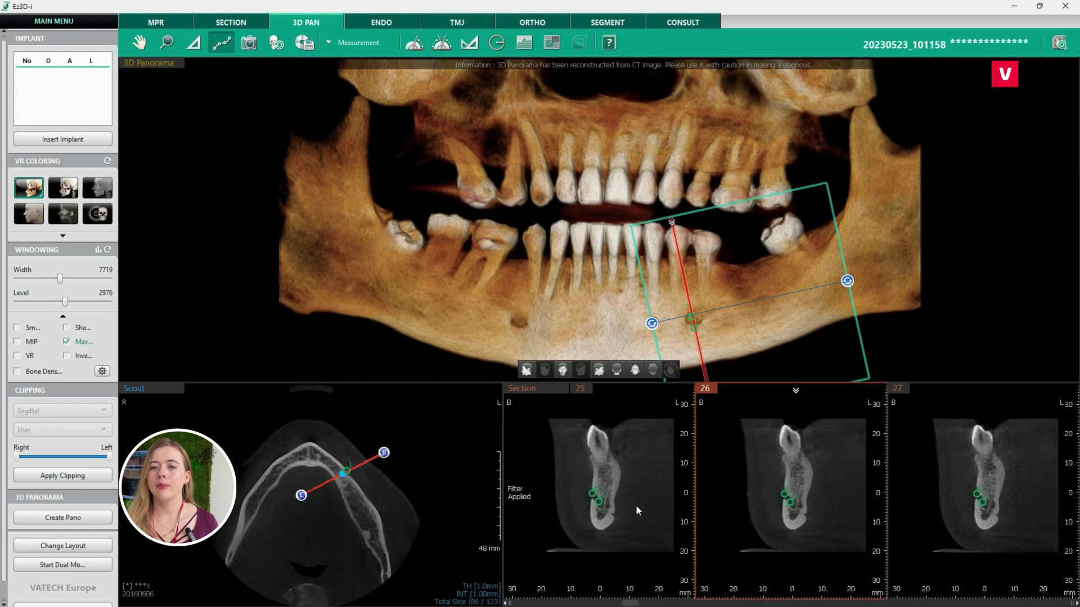
scroll(635, 505, "down", 1)
scroll(636, 505, "down", 4)
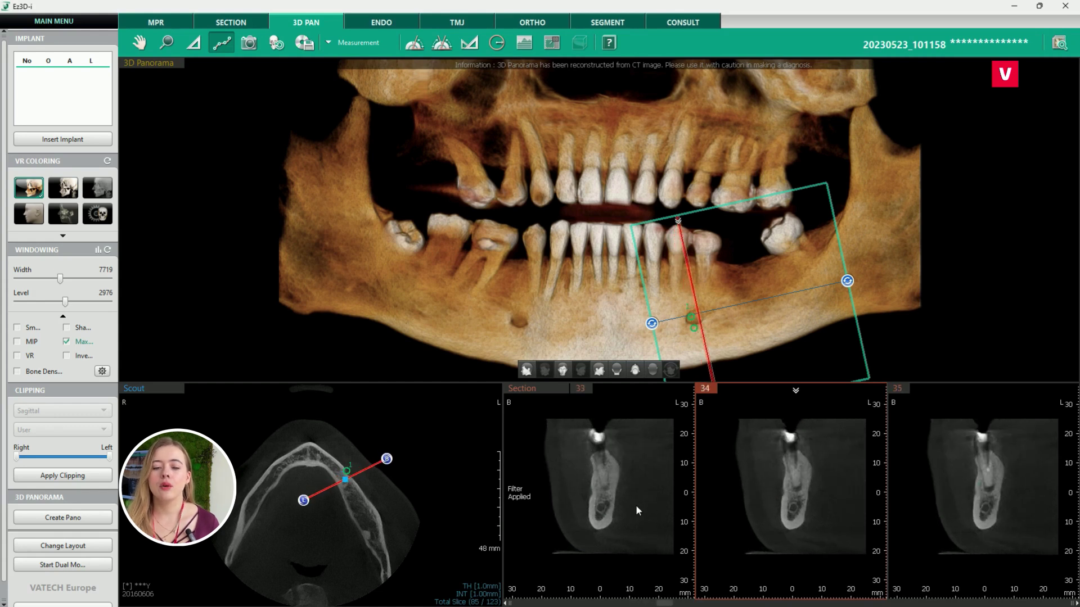
scroll(624, 511, "down", 2)
left_click(602, 511)
scroll(602, 511, "down", 3)
left_click(602, 511)
- Add further canal points through successive cross-sections back toward the ramus
scroll(647, 497, "down", 5)
left_click(605, 508)
scroll(646, 497, "down", 5)
scroll(650, 489, "down", 4)
left_click(605, 501)
scroll(675, 501, "down", 3)
scroll(663, 492, "down", 3)
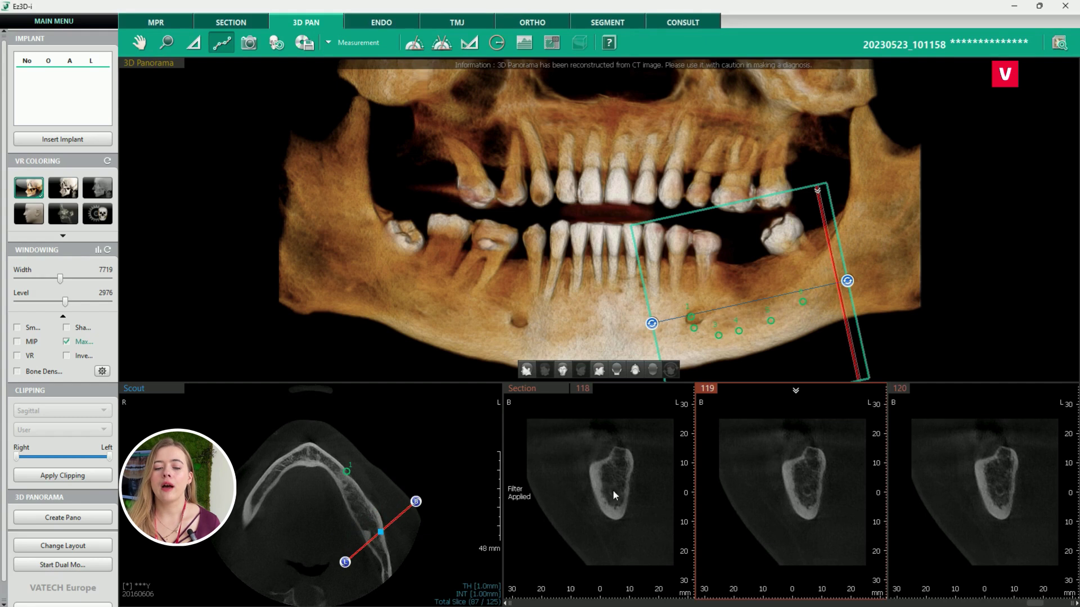
scroll(644, 489, "down", 3)
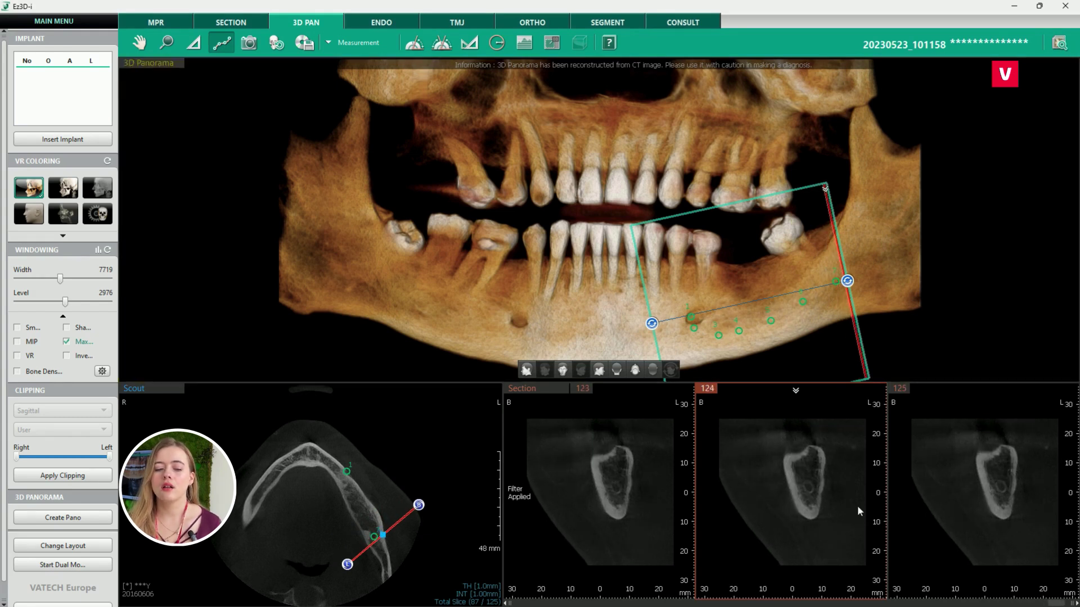
- Move and rotate the section box over the ramus so cross-sections 65–67 cut the mandible
left_click_drag(819, 339, 922, 271)
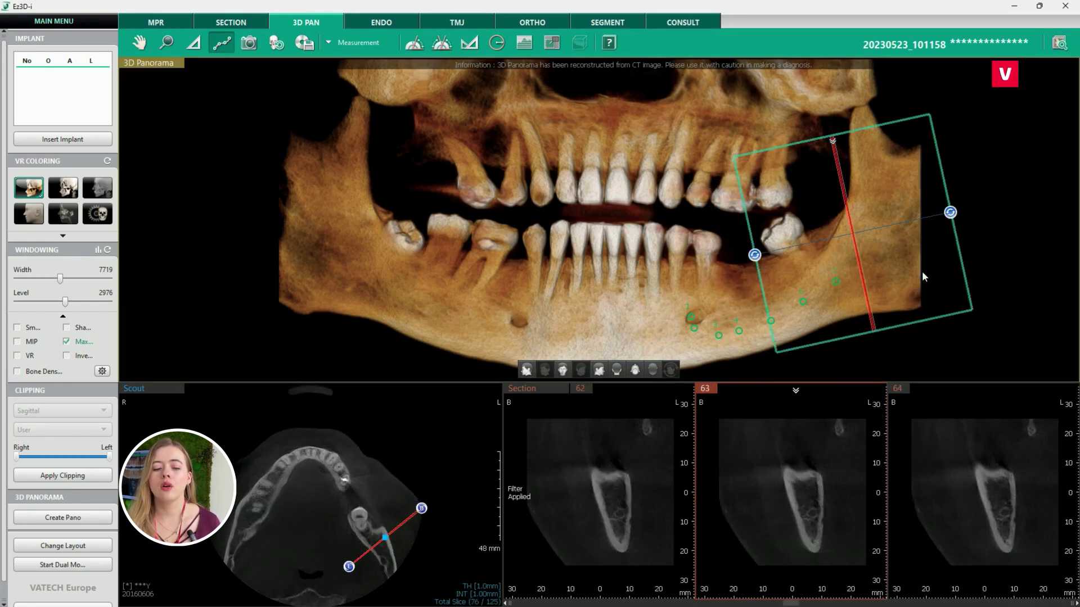
left_click_drag(754, 255, 768, 325)
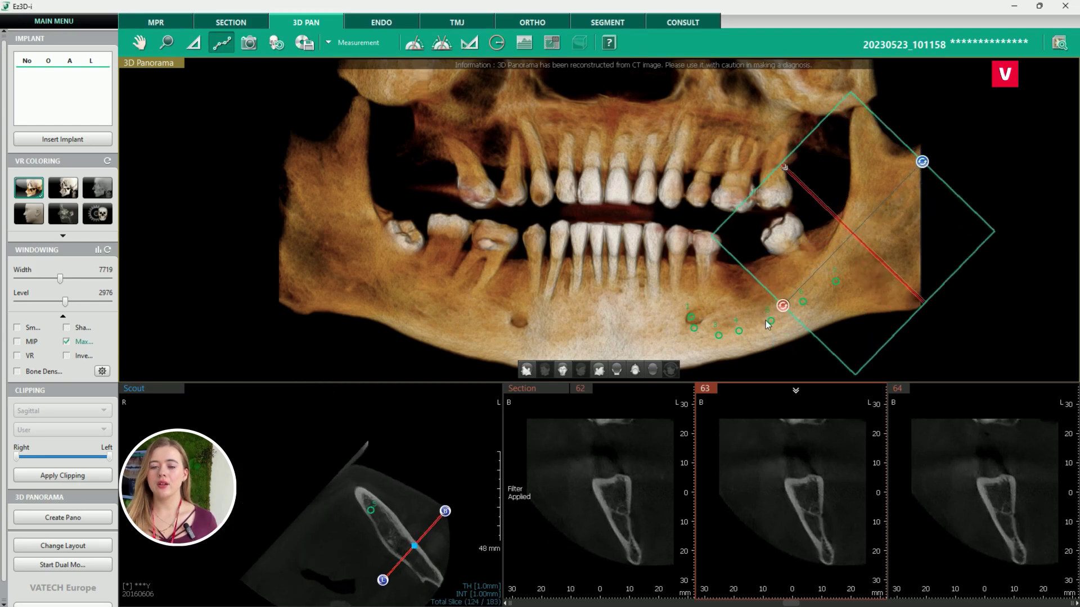
scroll(618, 485, "up", 10)
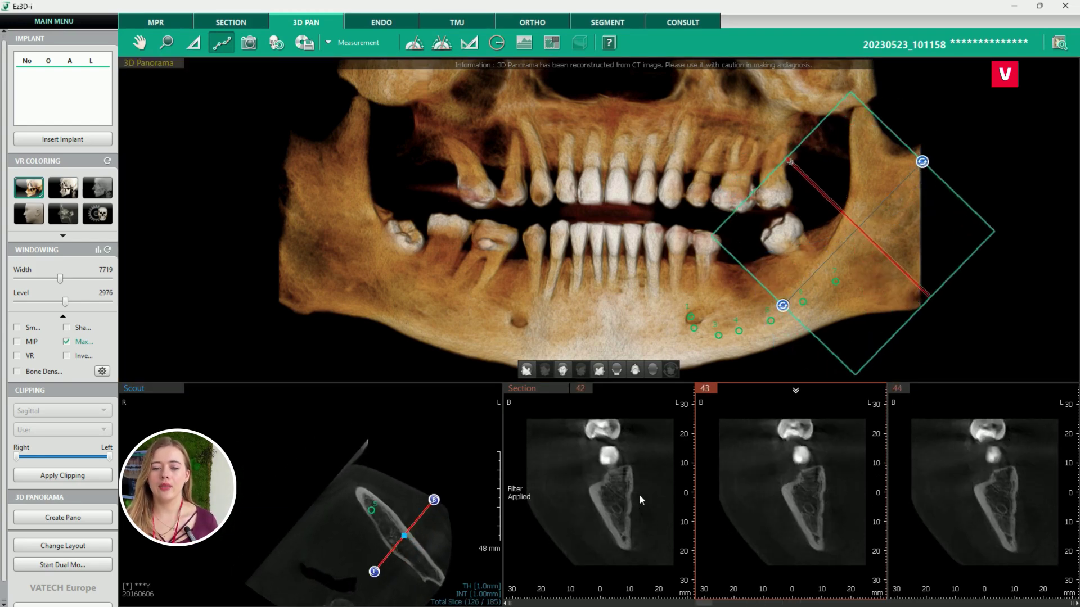
scroll(647, 506, "down", 8)
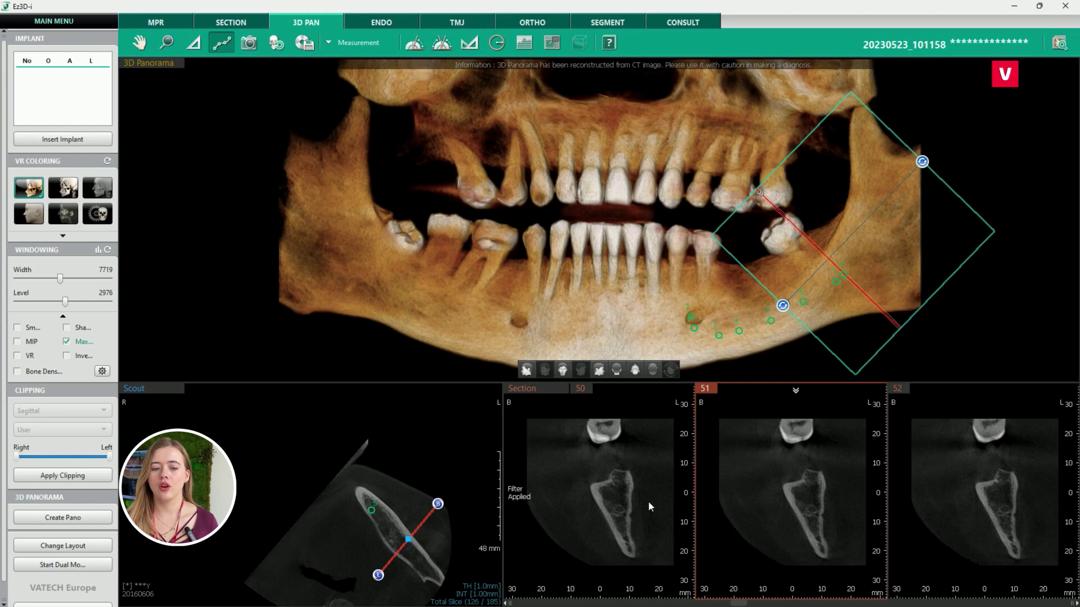
scroll(625, 508, "down", 4)
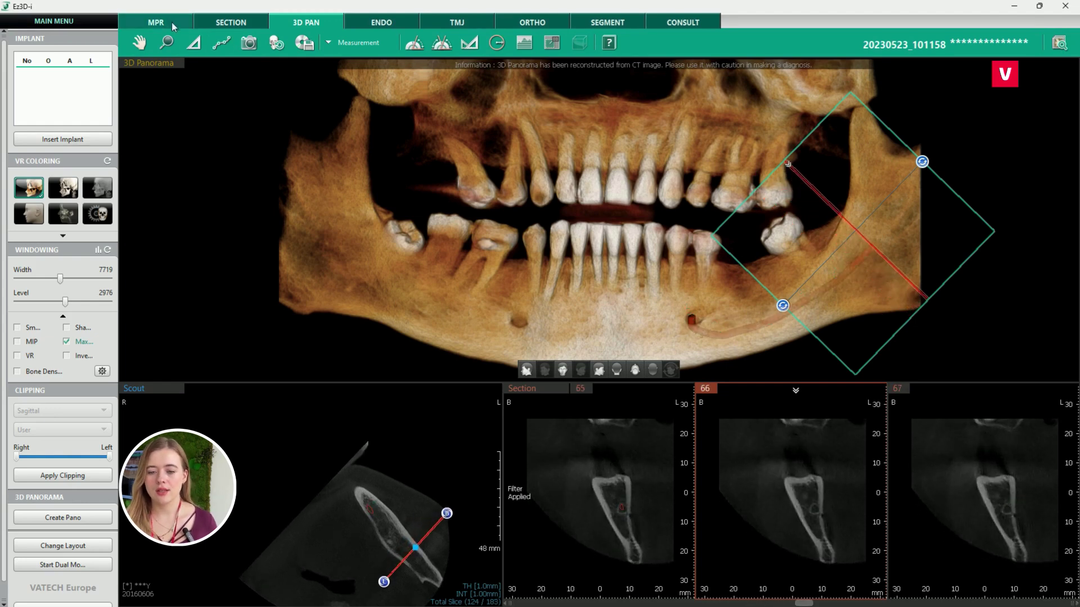
left_click(156, 23)
left_click_drag(606, 362, 572, 365)
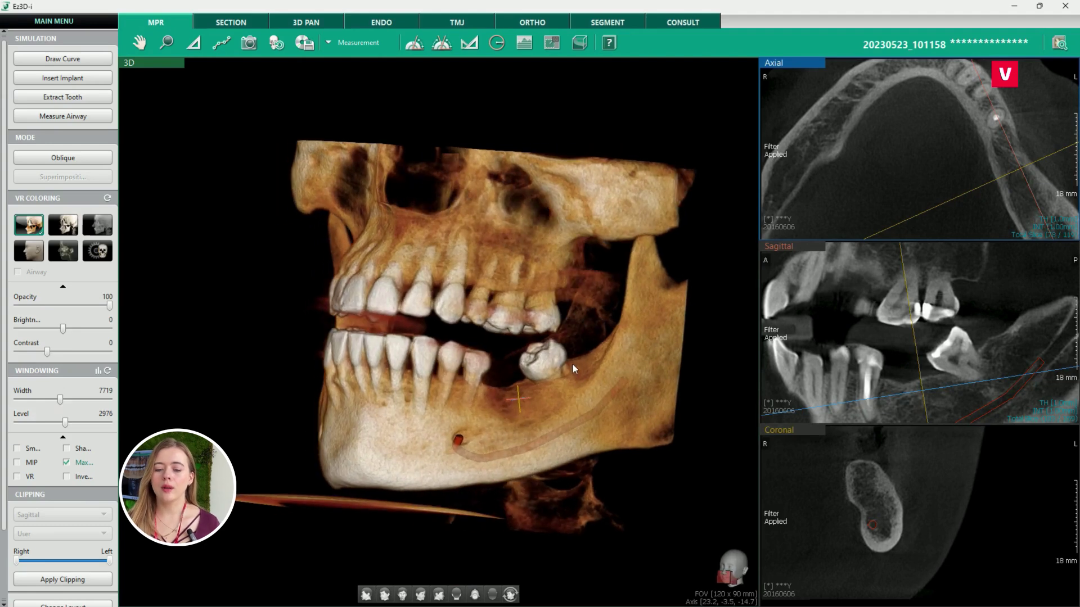
left_click_drag(110, 307, 46, 306)
left_click_drag(471, 305, 397, 301)
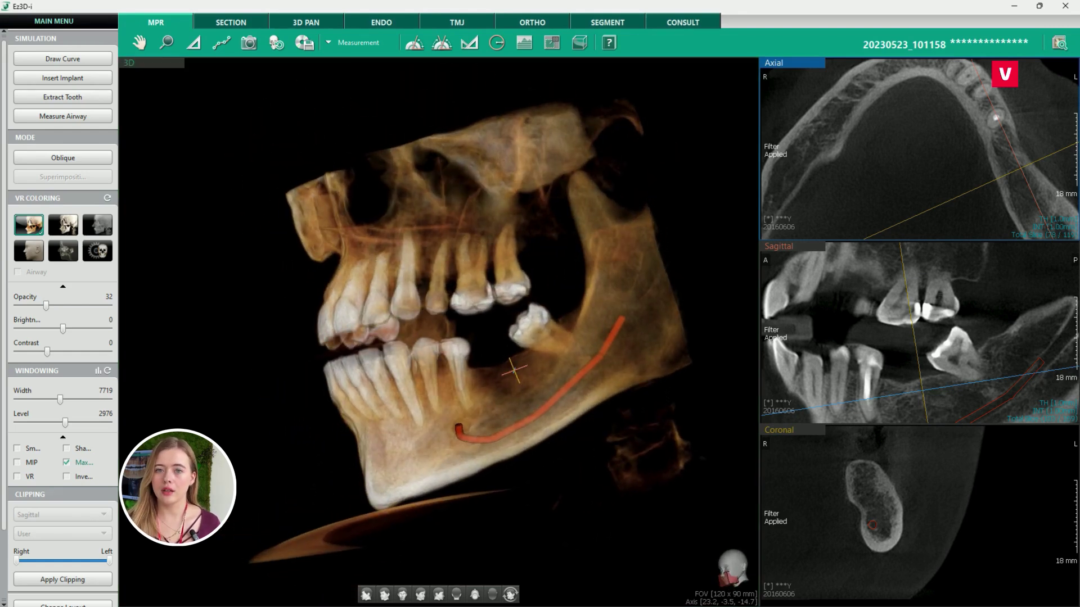
left_click_drag(46, 304, 113, 309)
left_click(317, 25)
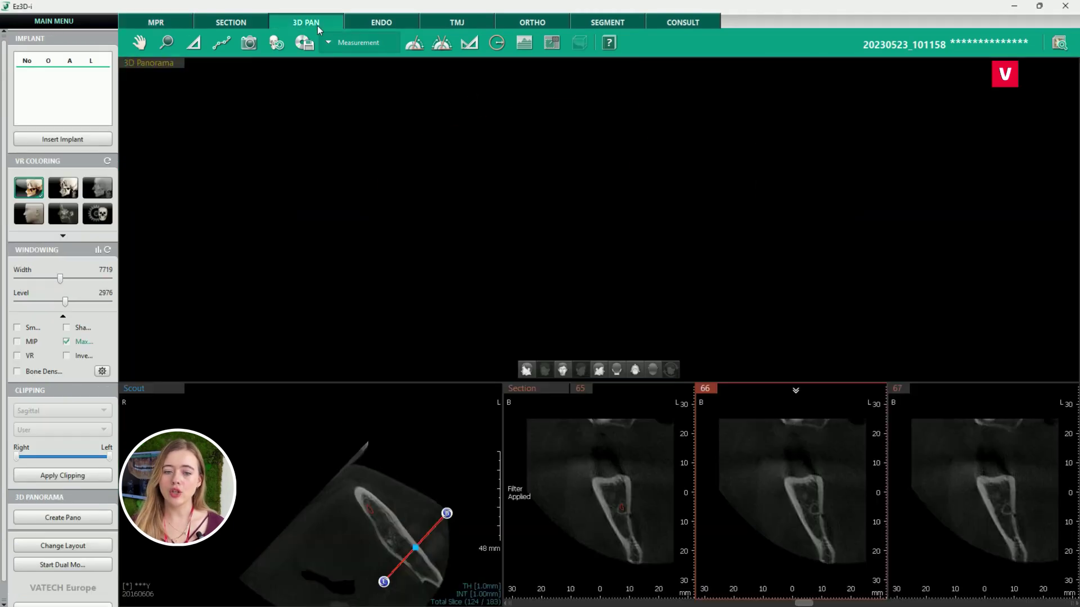
- Draw a 20.7 mm density profile line through the jaw bone on enlarged section 69 and review its graph
left_click_drag(865, 288, 849, 268)
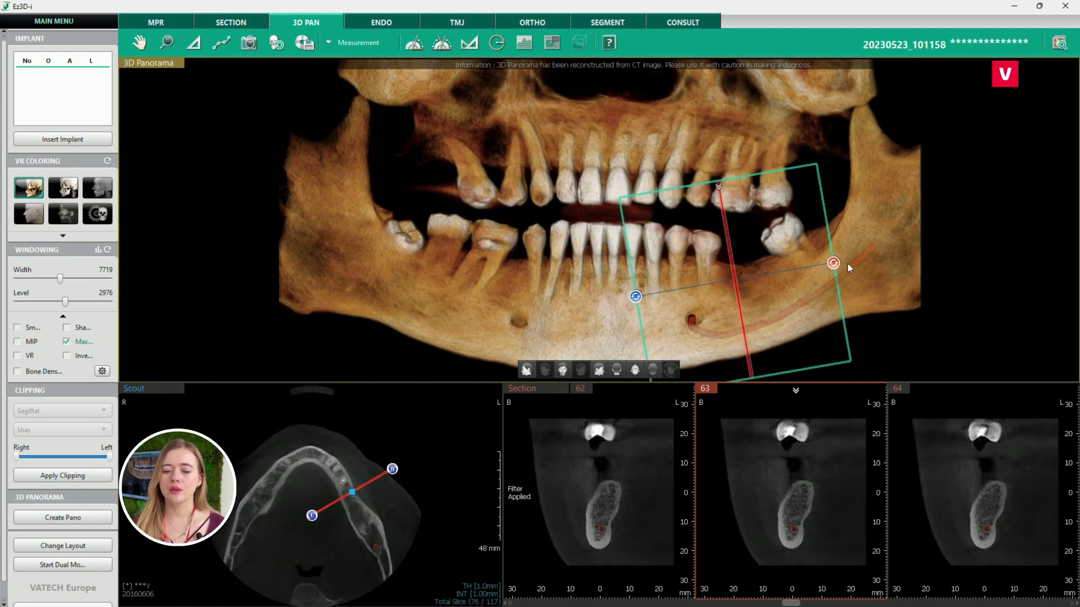
scroll(840, 503, "down", 6)
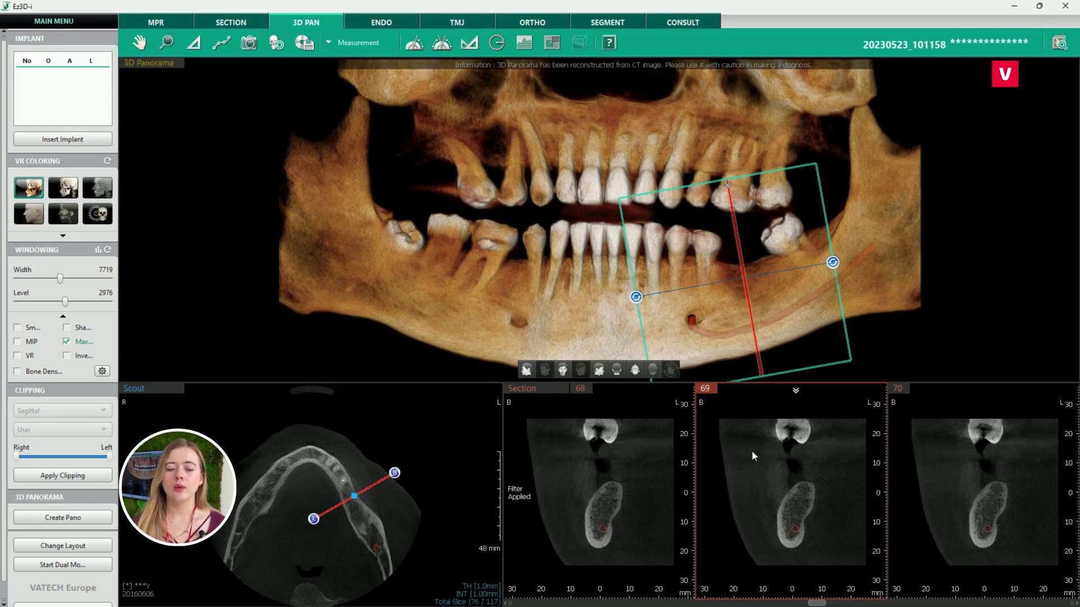
double_click(762, 478)
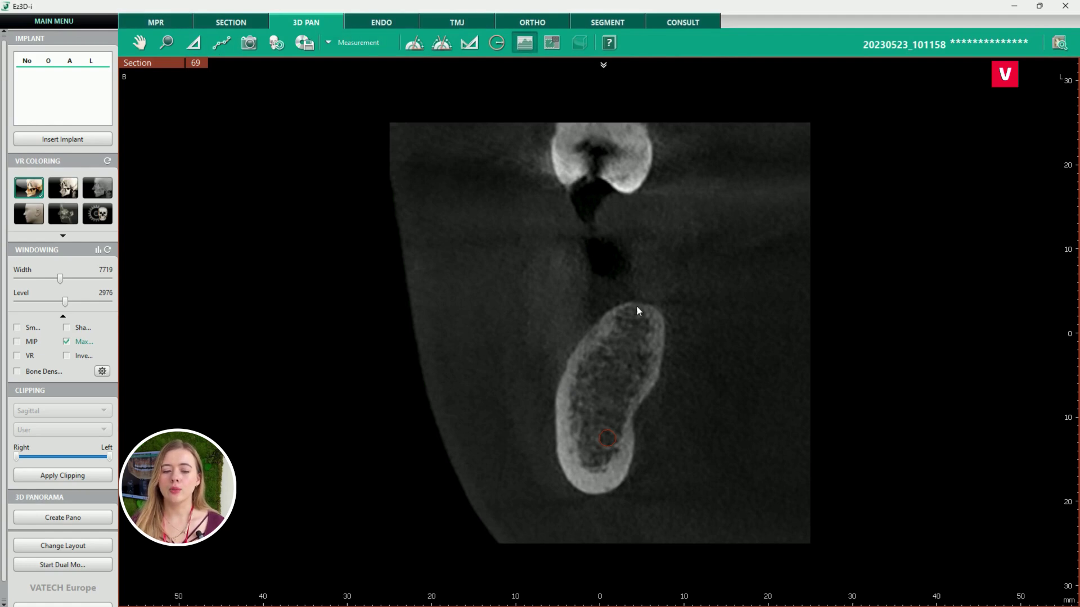
left_click_drag(646, 290, 611, 433)
left_click_drag(602, 193, 445, 165)
mouse_move(326, 354)
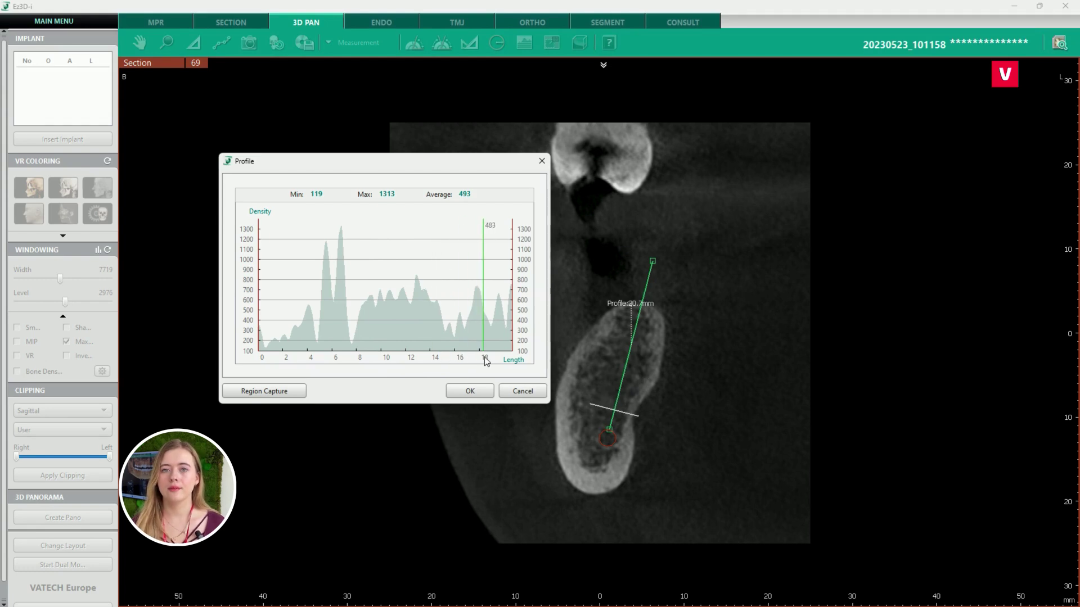
left_click(477, 391)
- Restore the multi-pane layout, delete the profile line, and turn on Bone Density colouring
double_click(164, 66)
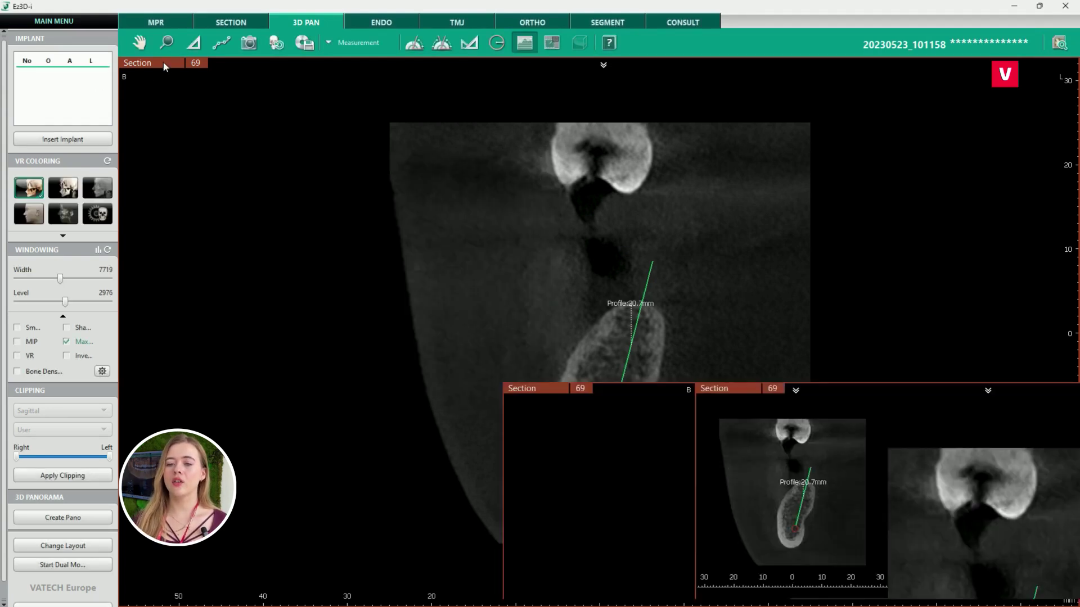
right_click(810, 479)
left_click(830, 513)
left_click(54, 373)
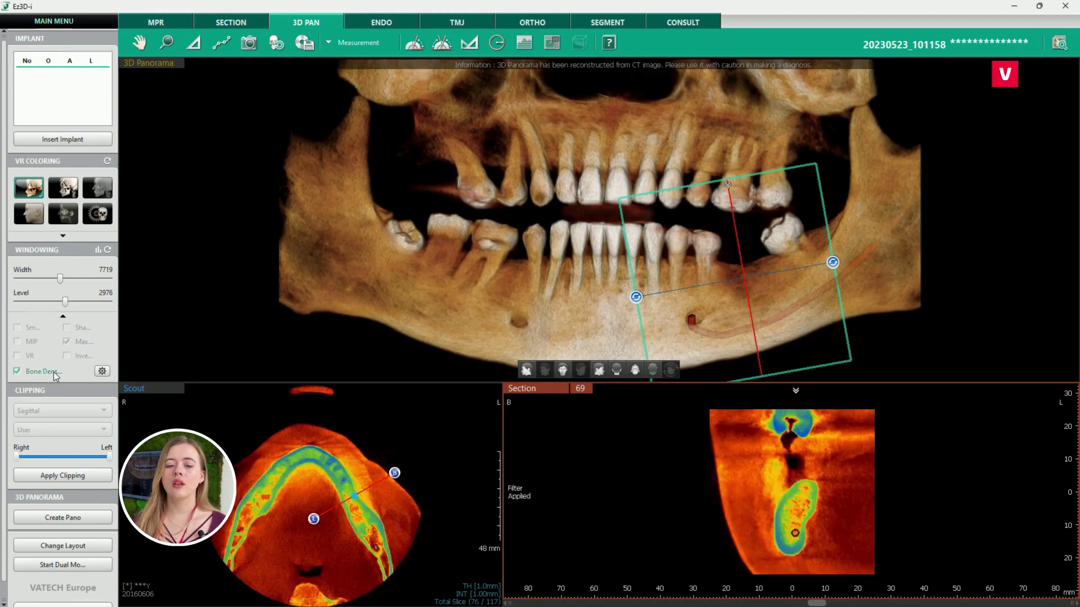
- Review the bone-density colour scale settings and accept them
left_click(102, 372)
left_click_drag(506, 200, 372, 127)
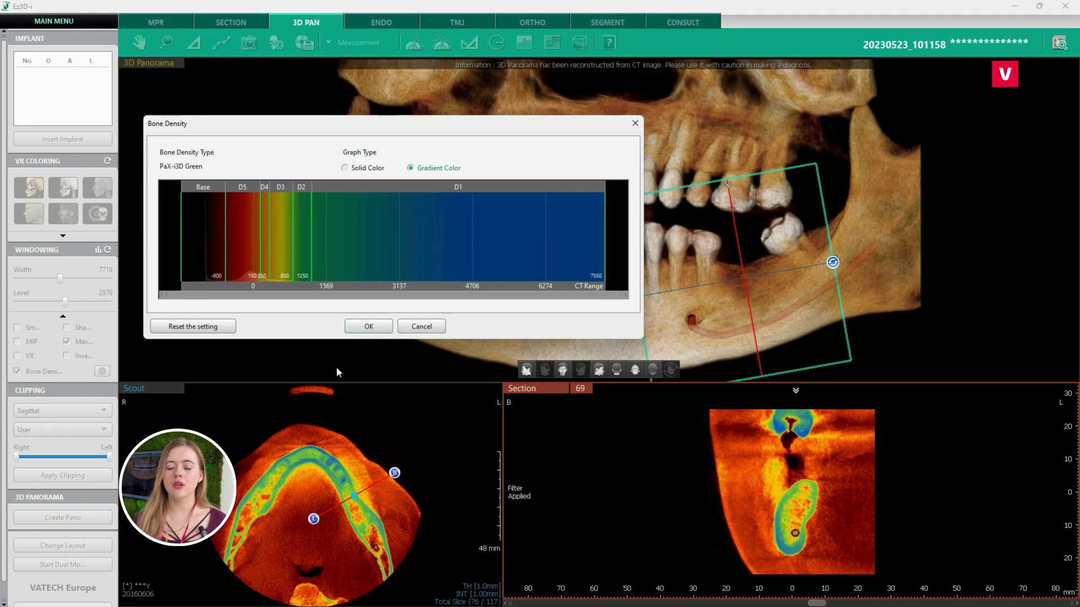
left_click(385, 329)
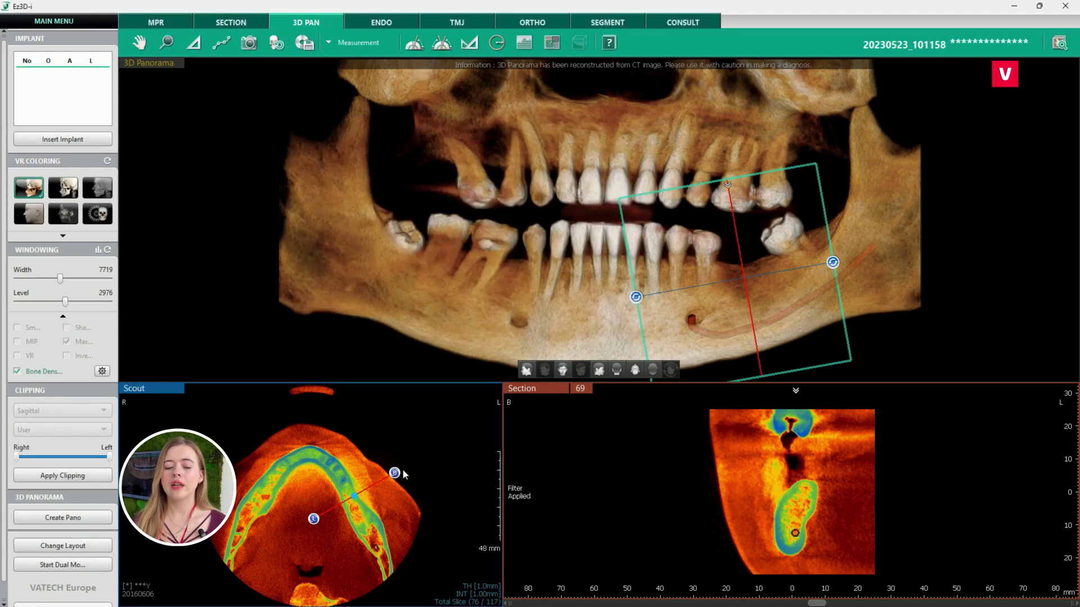
- Rotate the cross-section cut, turn off Bone Density colouring, and switch to the MPR workspace
left_click_drag(389, 465, 439, 447)
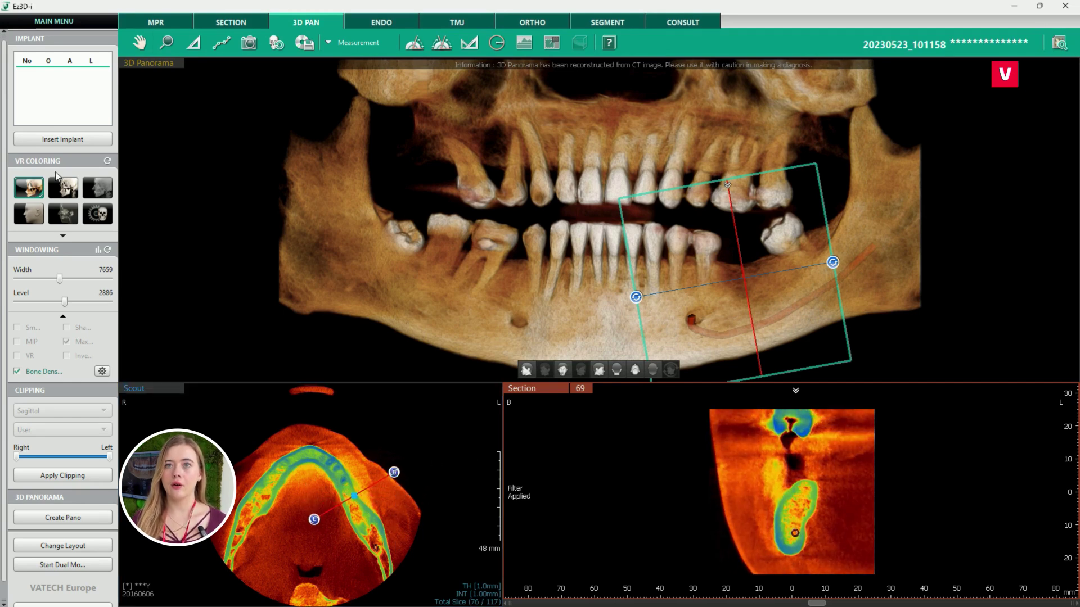
left_click(17, 371)
left_click(156, 22)
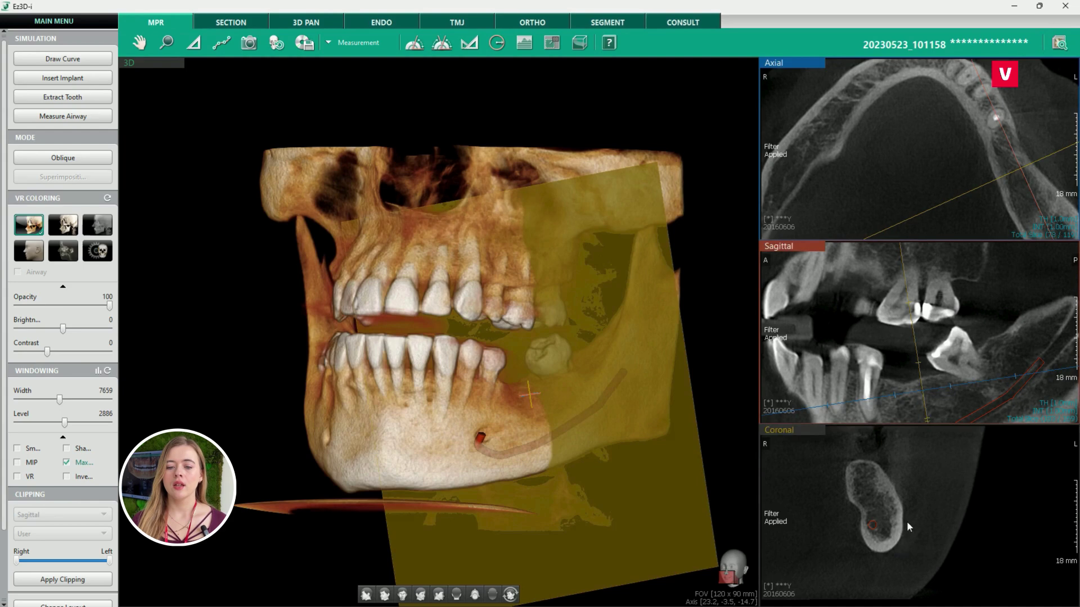
- Measure a 45 mm², 27 mm-perimeter rectangular bone area on the enlarged coronal slice, then reopen 3D PAN
double_click(780, 427)
left_click(555, 48)
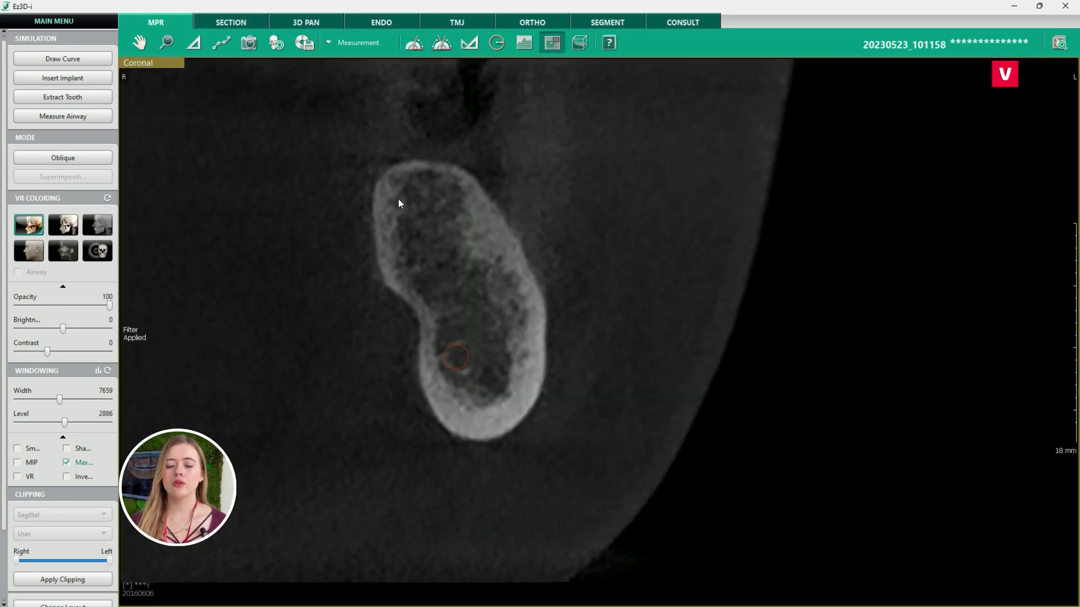
left_click_drag(397, 201, 481, 284)
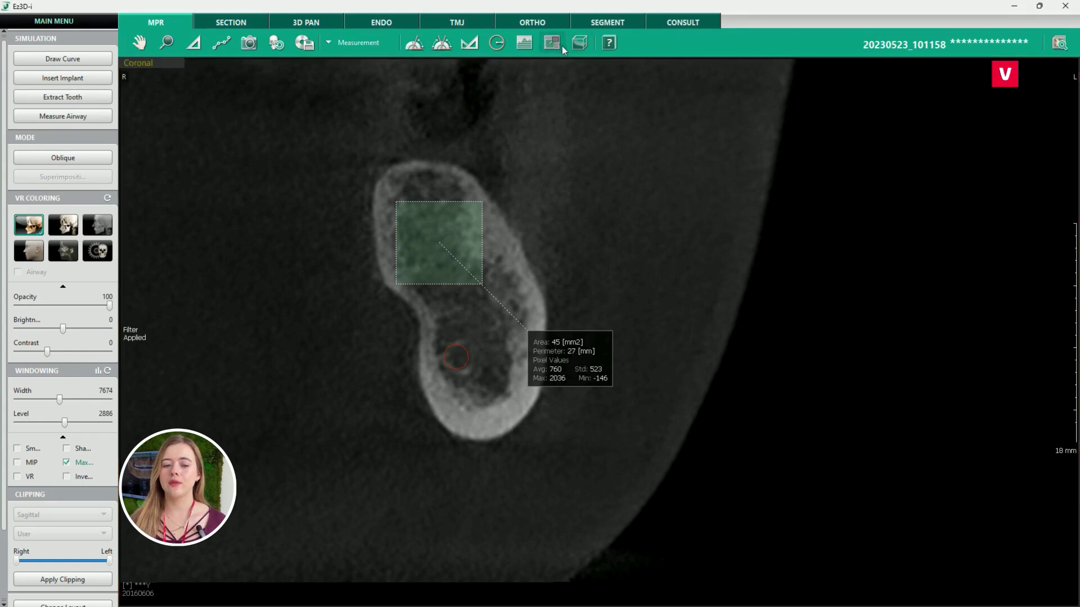
right_click(579, 363)
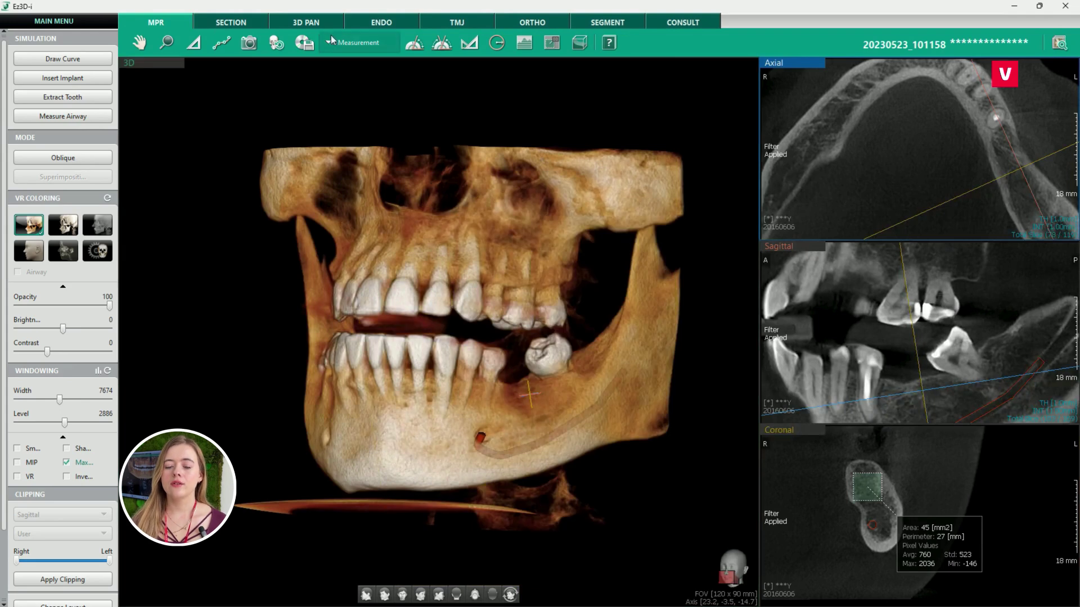
left_click(306, 22)
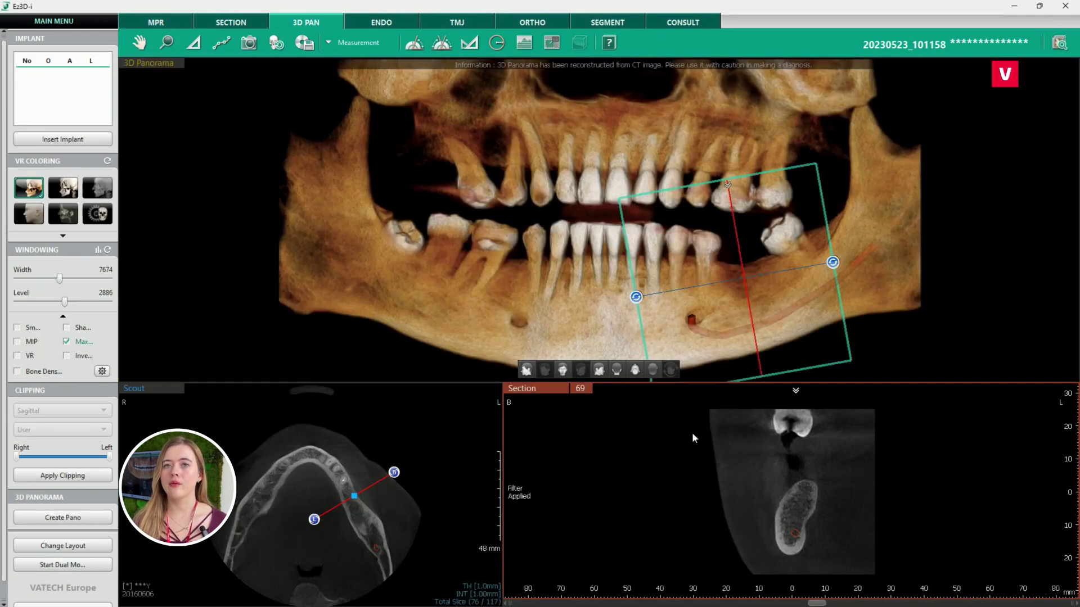
- Measure the 15.1 mm distance from bone crest to nerve canal on enlarged section 69
double_click(549, 390)
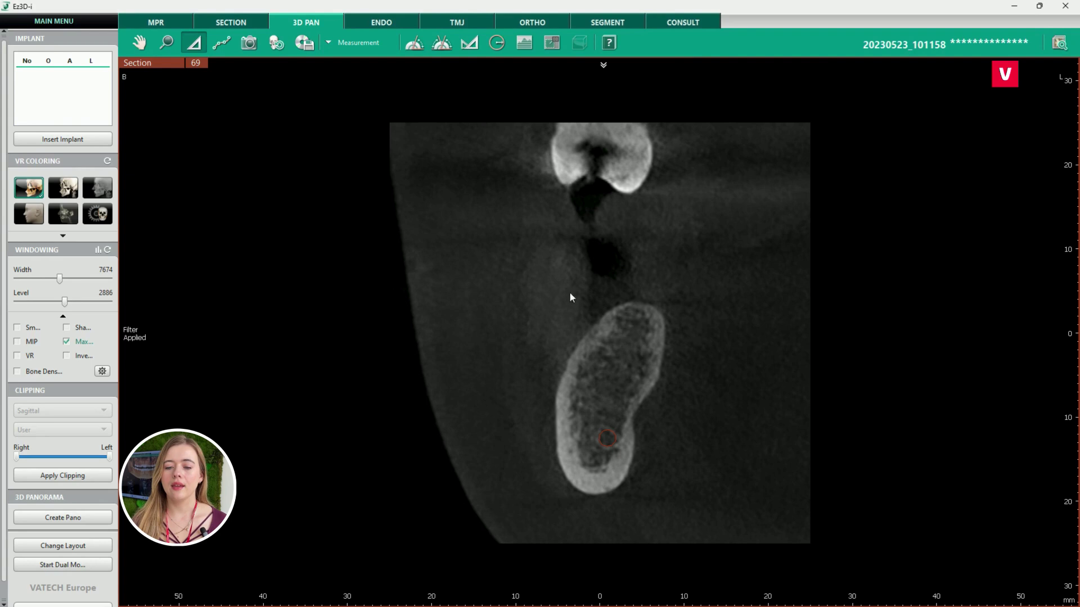
left_click_drag(630, 303, 611, 429)
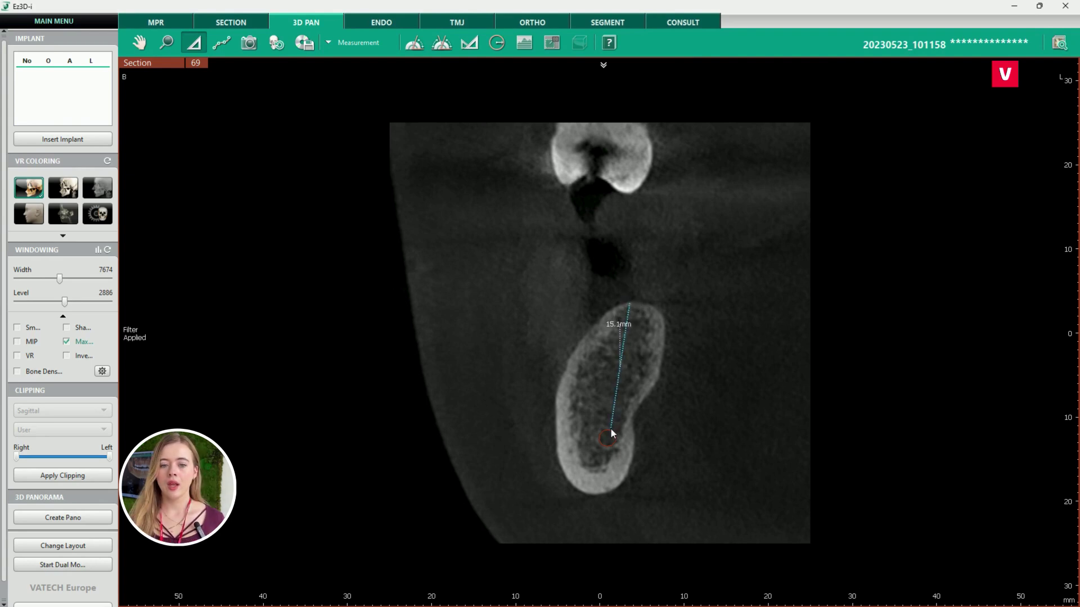
left_click_drag(611, 326, 573, 353)
key("Escape")
right_click(609, 325)
key("Escape")
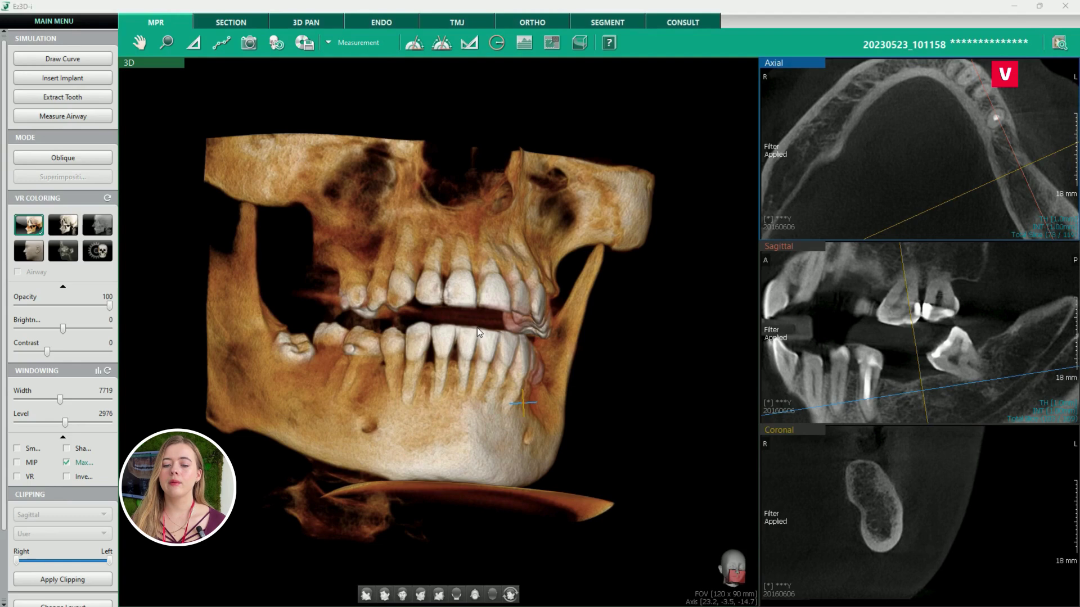
left_click_drag(477, 327, 294, 333)
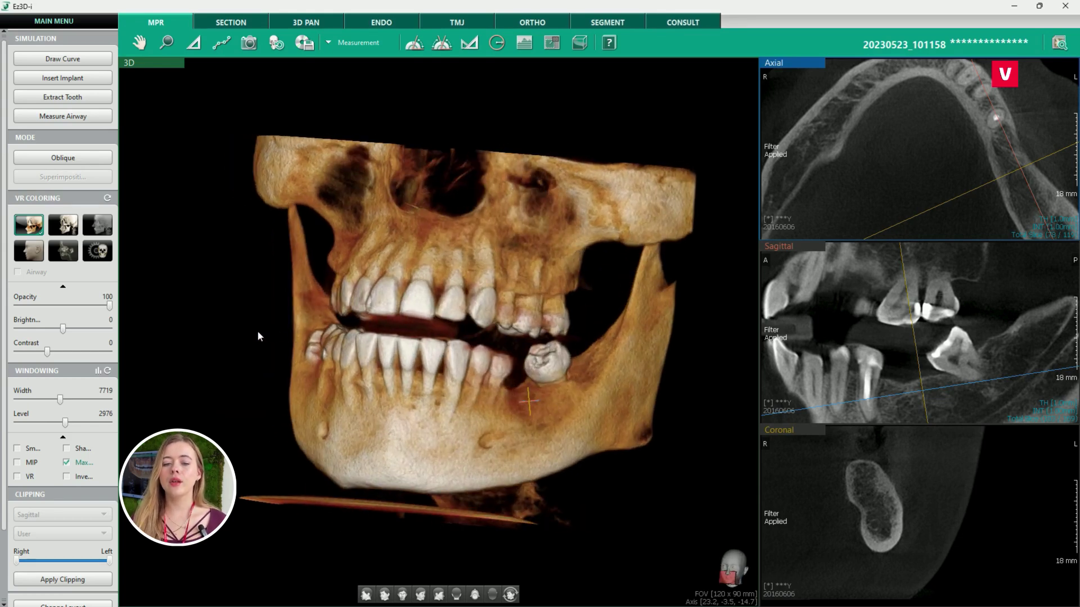
left_click_drag(259, 333, 546, 400)
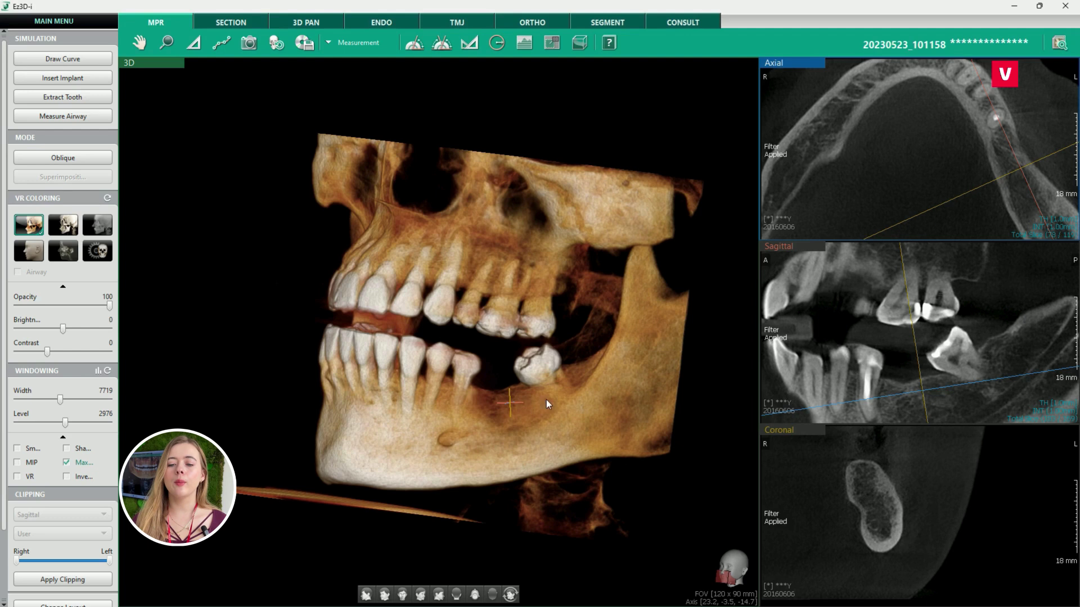
scroll(490, 397, "up", 5)
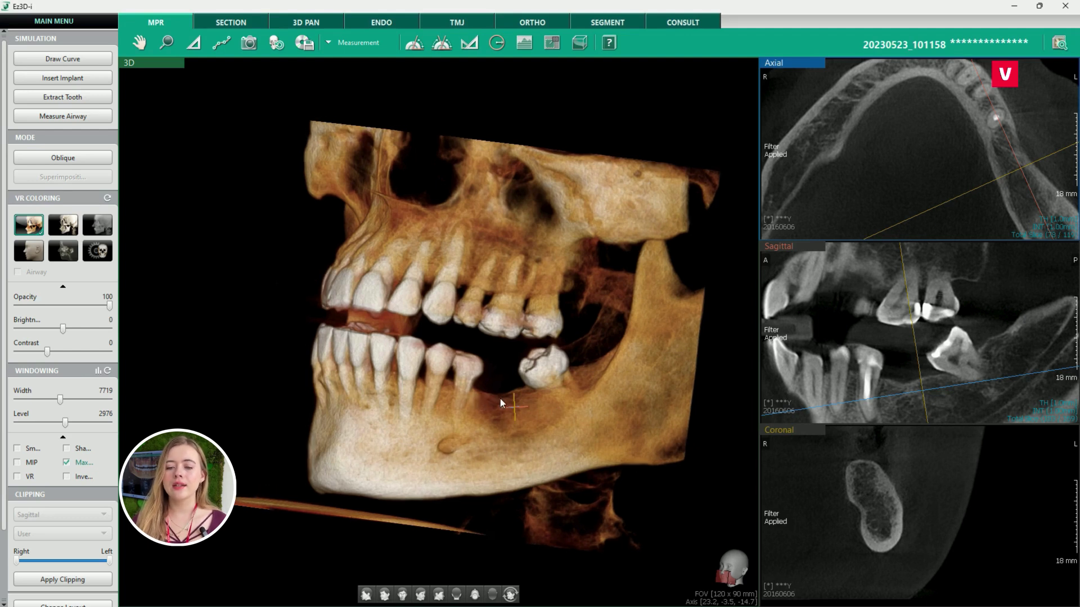
scroll(509, 406, "down", 5)
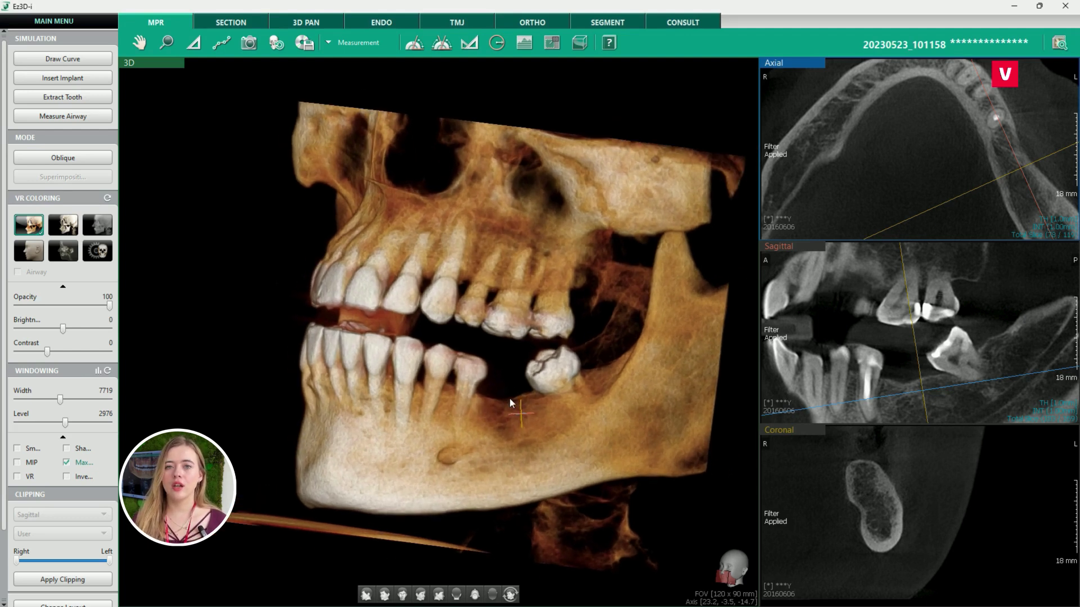